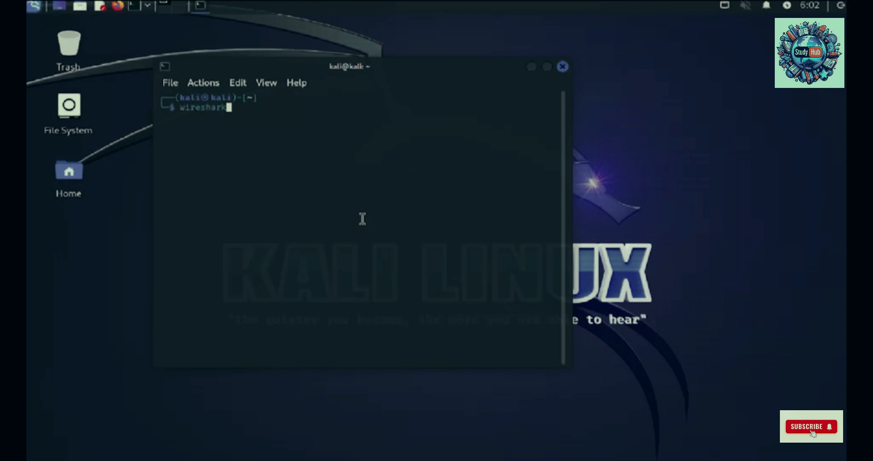
# Launch Wireshark from the terminal, maximize its window and start a live capture on the eth0 interface
pyautogui.press('Return')
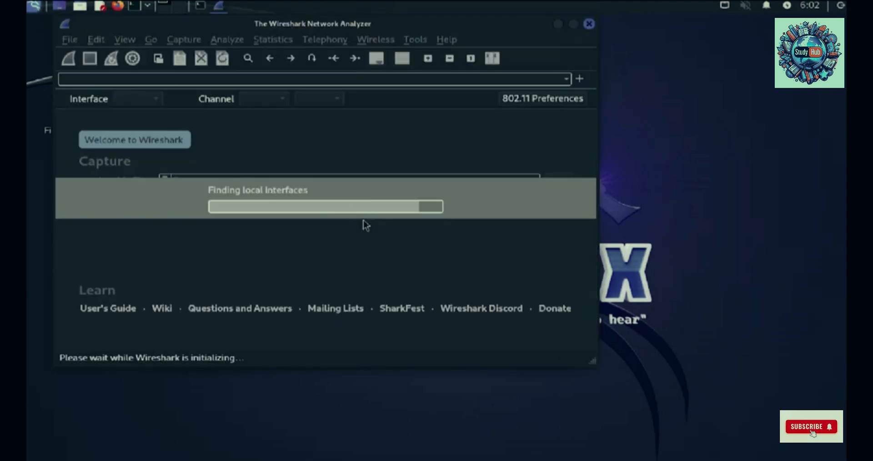
pyautogui.click(576, 23)
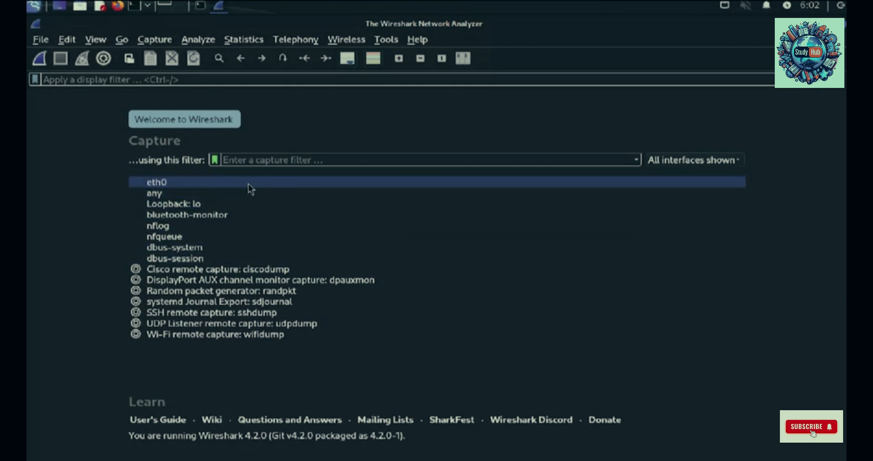
pyautogui.moveTo(249, 186)
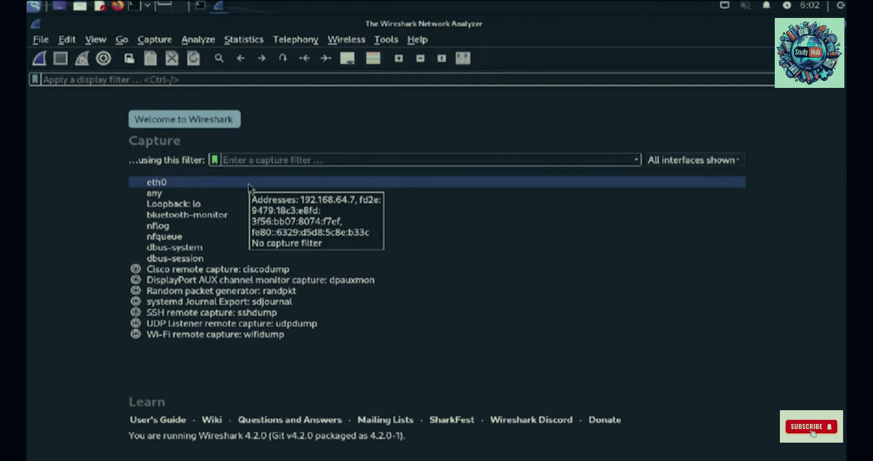
pyautogui.doubleClick(251, 189)
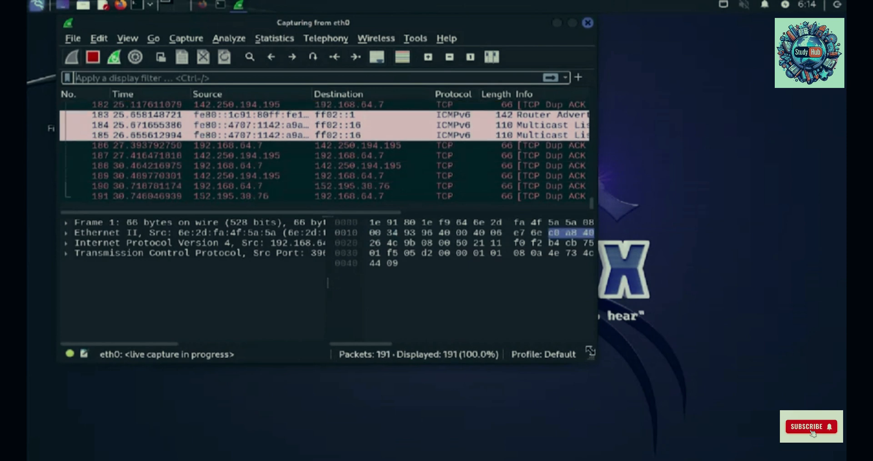
# Enlarge the capture window and examine the captured packets from the first one down to the most recent
pyautogui.moveTo(592, 359); pyautogui.dragTo(823, 436)
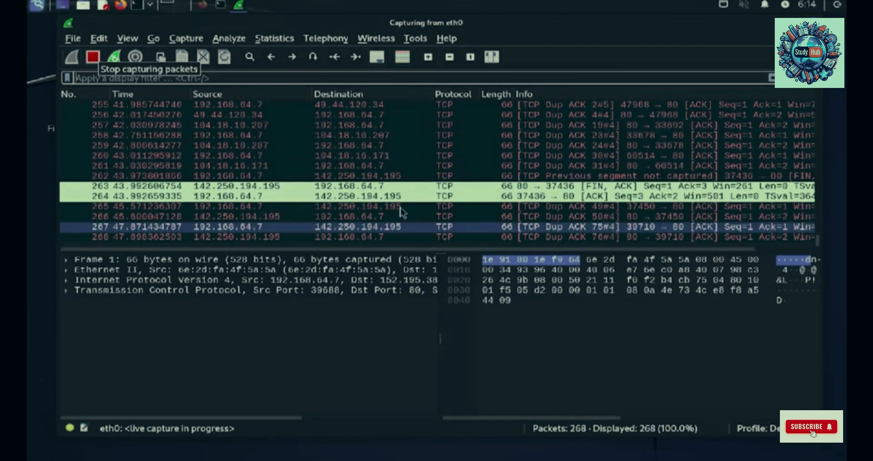
pyautogui.scroll(20, 402, 200)
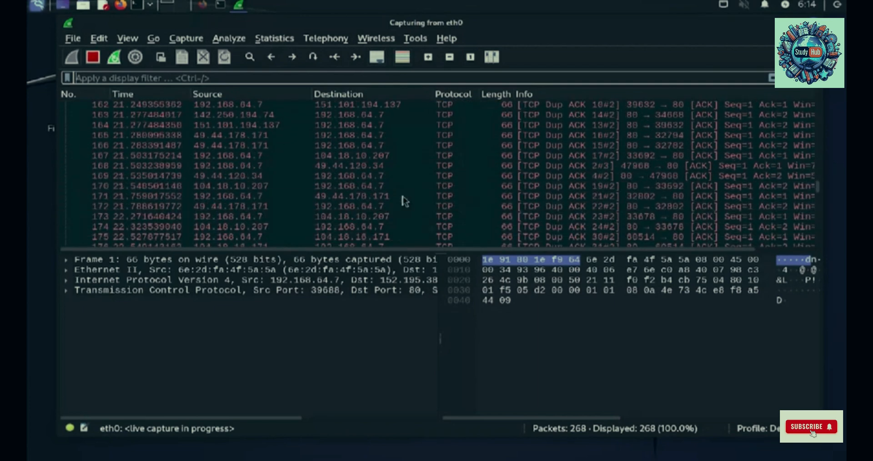
pyautogui.scroll(20, 402, 200)
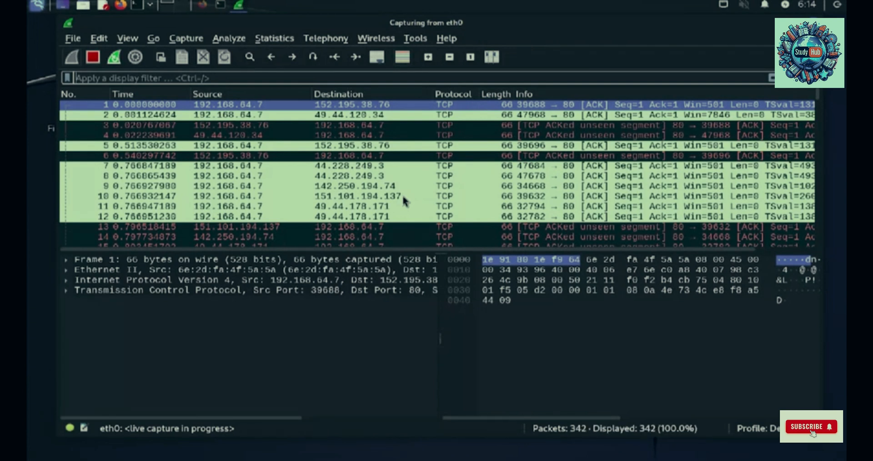
pyautogui.click(391, 196)
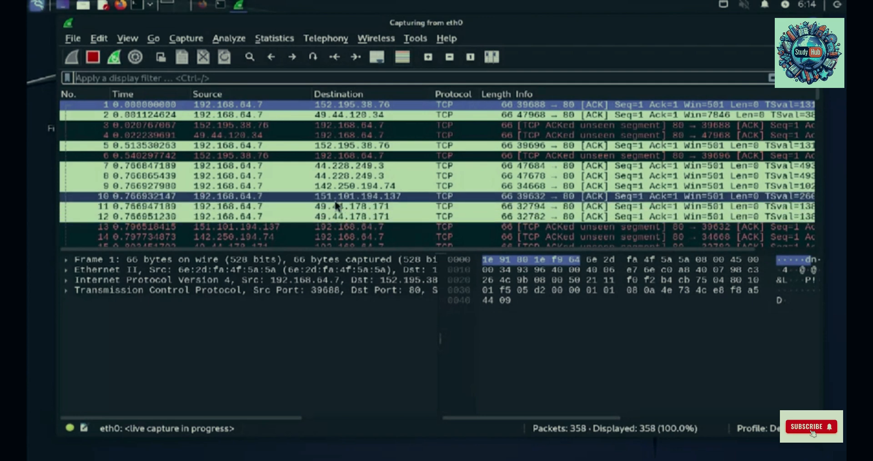
pyautogui.scroll(-2, 337, 206)
pyautogui.click(321, 127)
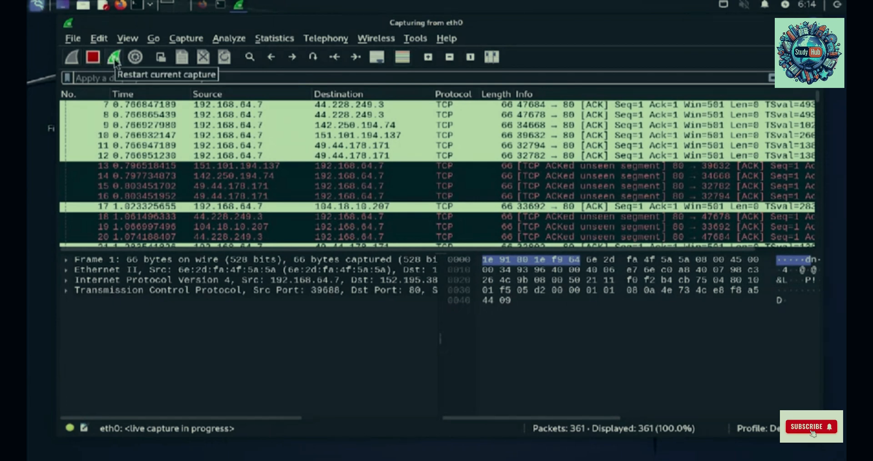
pyautogui.scroll(2, 224, 150)
pyautogui.scroll(-20, 225, 150)
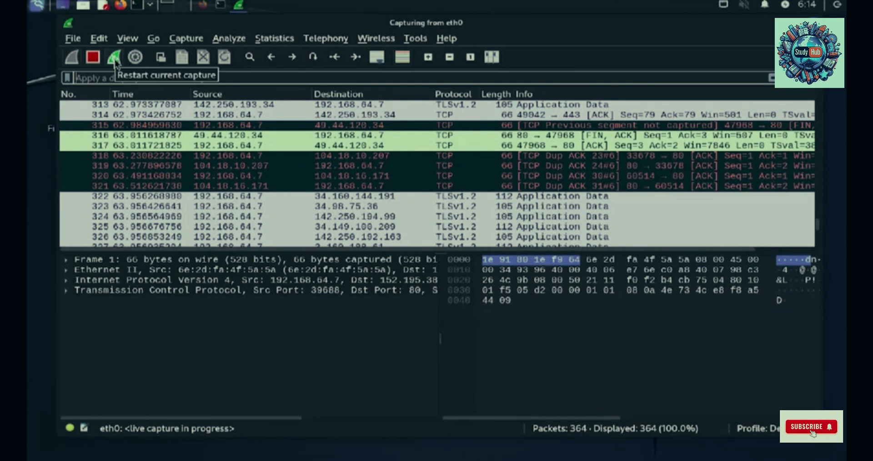
# Switch to Firefox, reload the testhtml5.vulnweb.com page to generate traffic, and return to the running Wireshark capture
pyautogui.click(197, 10)
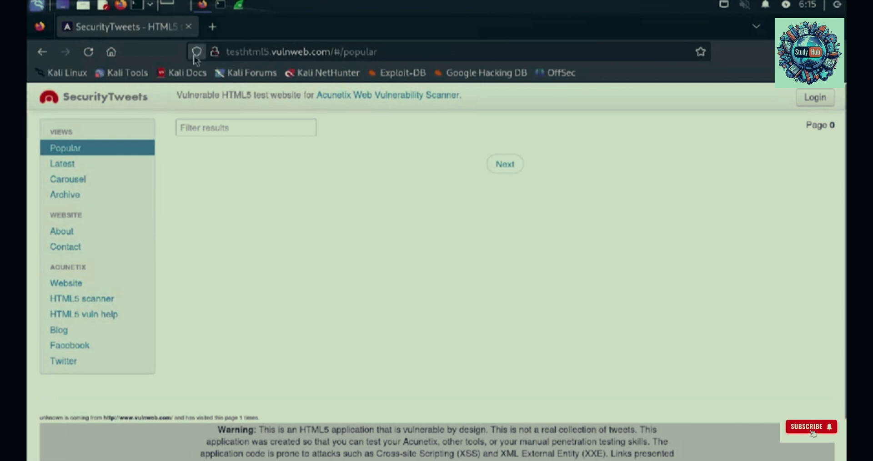
pyautogui.click(89, 54)
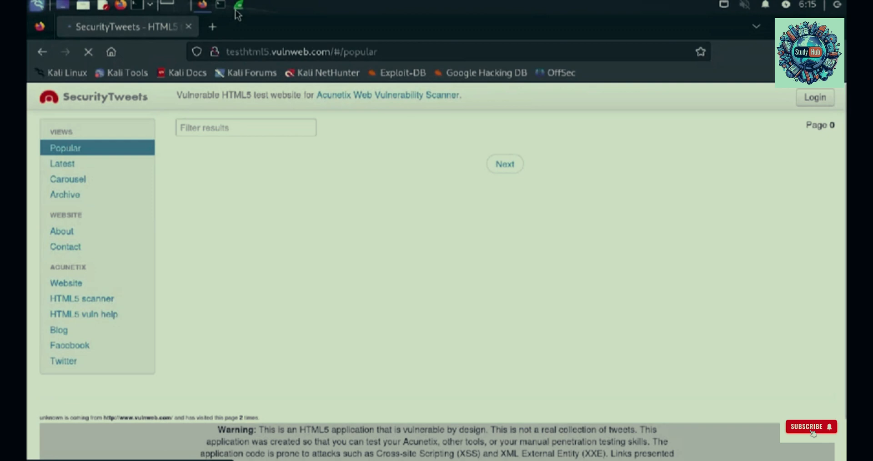
pyautogui.click(238, 6)
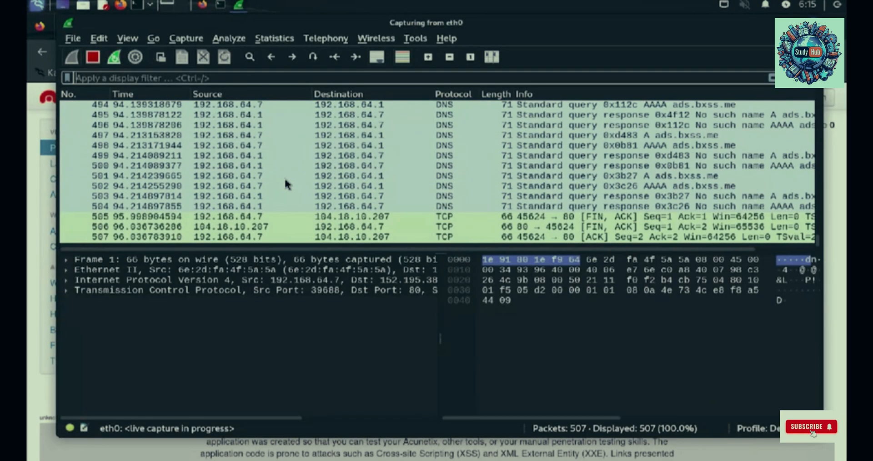
# Apply the suggested display filter tcp.port == 80 || udp.port == 80 to the captured packets
pyautogui.click(239, 156)
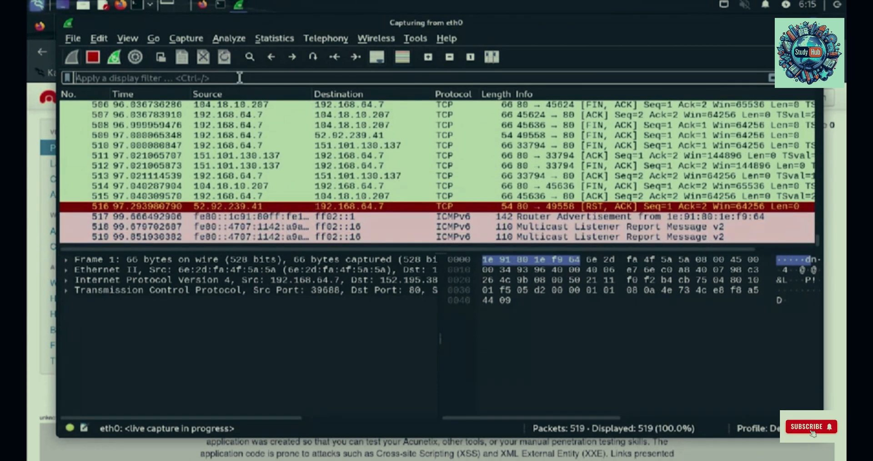
pyautogui.write('tct')
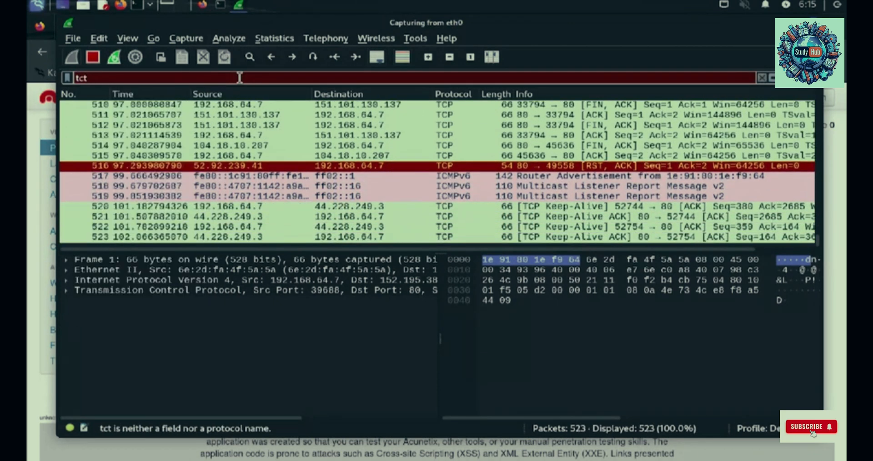
pyautogui.press('BackSpace')
pyautogui.write('p')
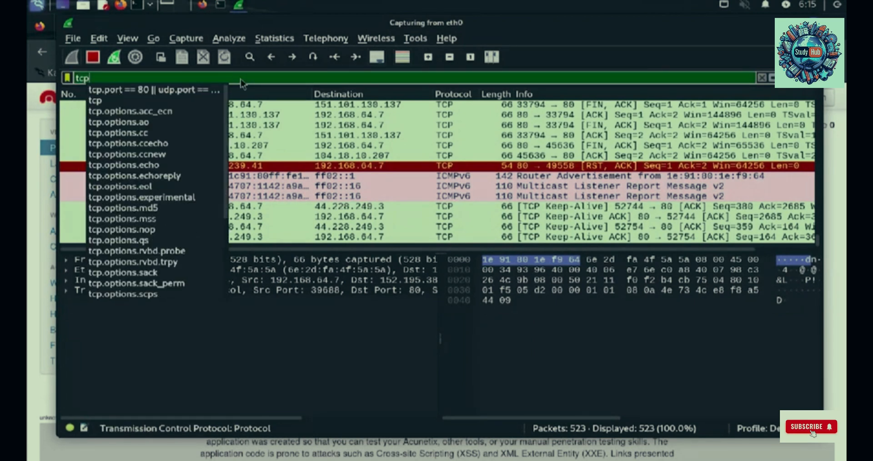
pyautogui.press('Down')
pyautogui.press('Return')
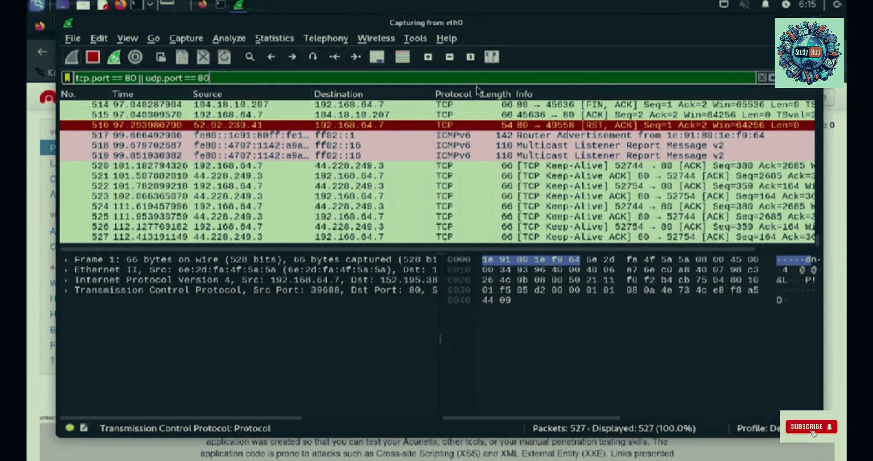
pyautogui.click(772, 78)
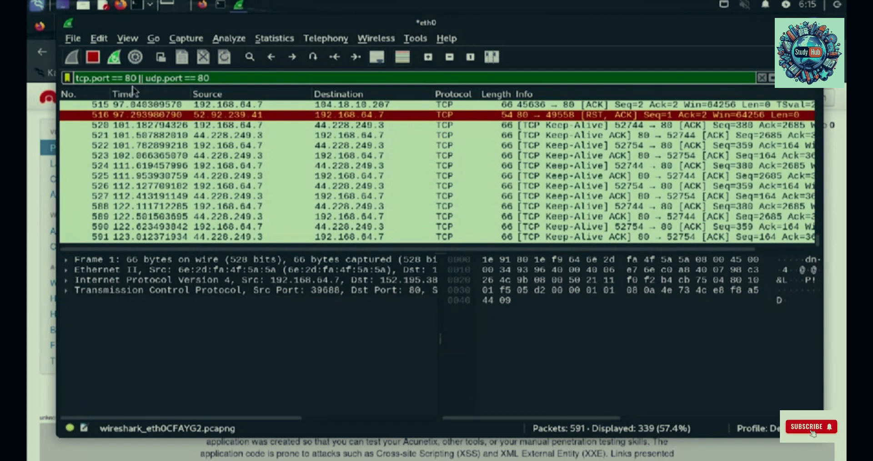
# Replace the display filter expression with frame contains "xyz.com", enclosing the domain in quotation marks
pyautogui.moveTo(210, 77); pyautogui.dragTo(73, 81)
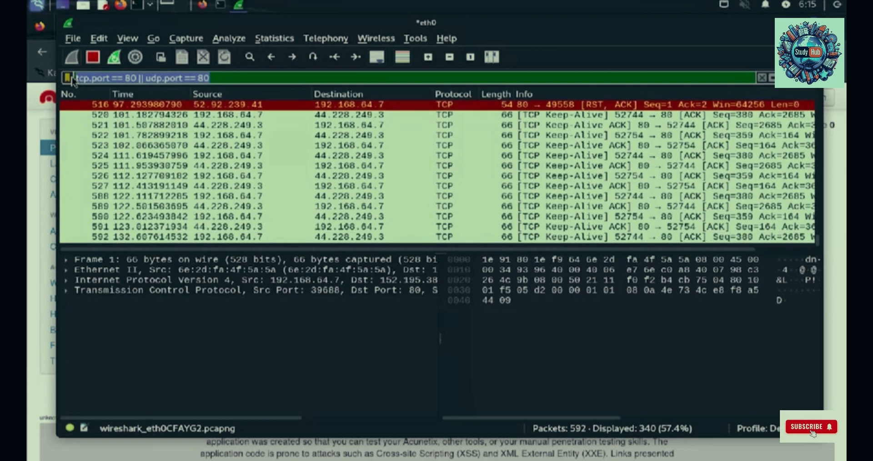
pyautogui.write('fr')
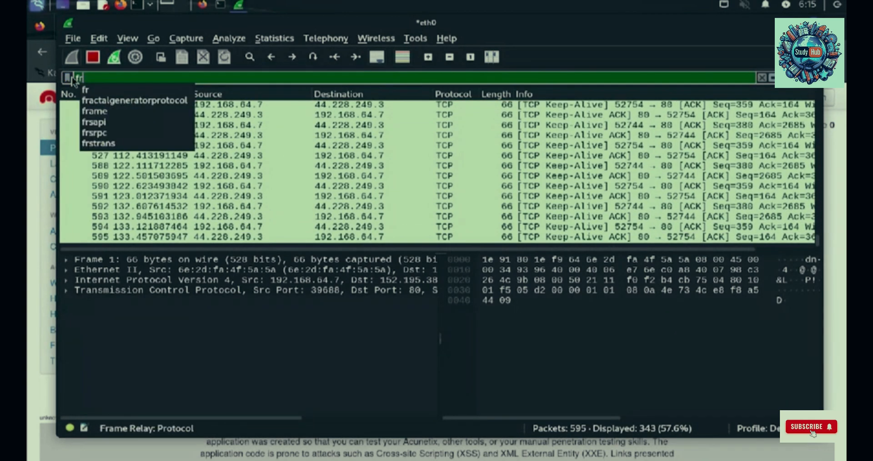
pyautogui.write('ame c')
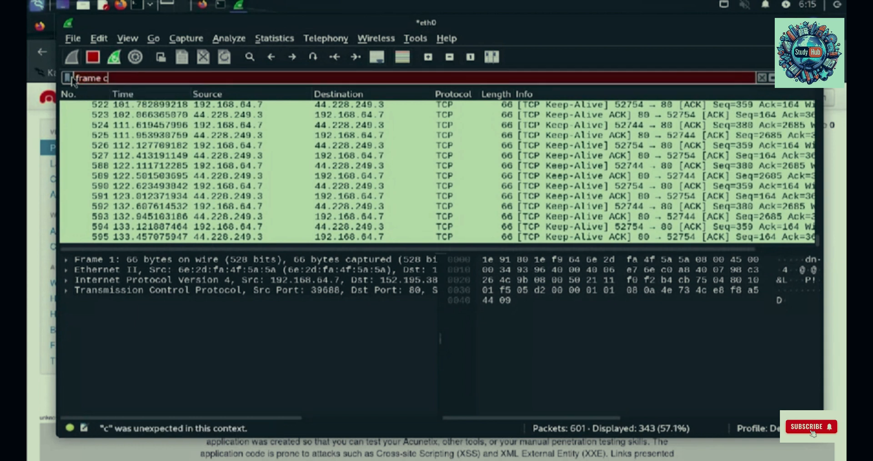
pyautogui.write('ont')
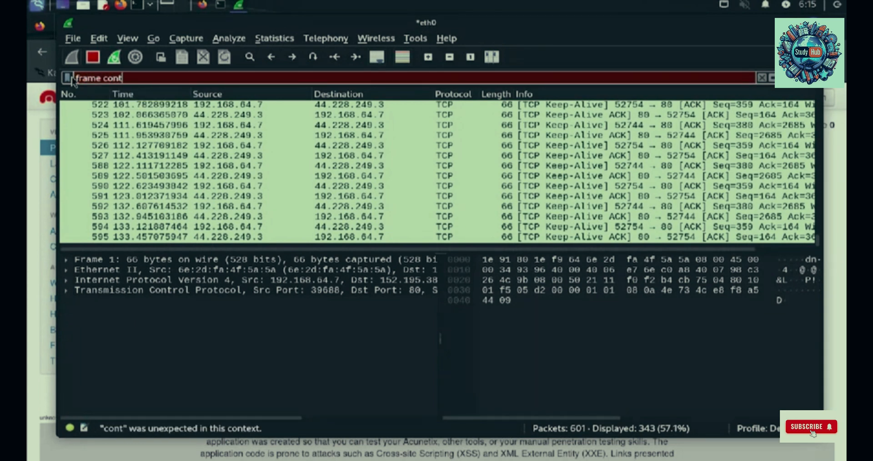
pyautogui.write('ains')
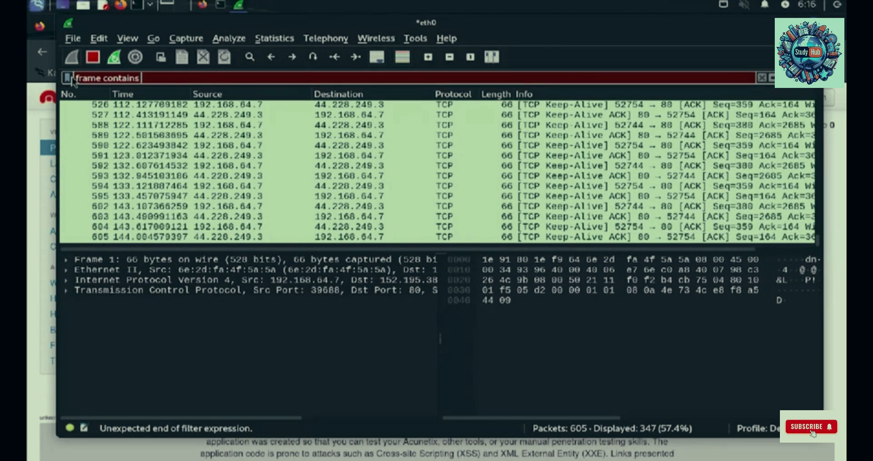
pyautogui.write(' xyz.com')
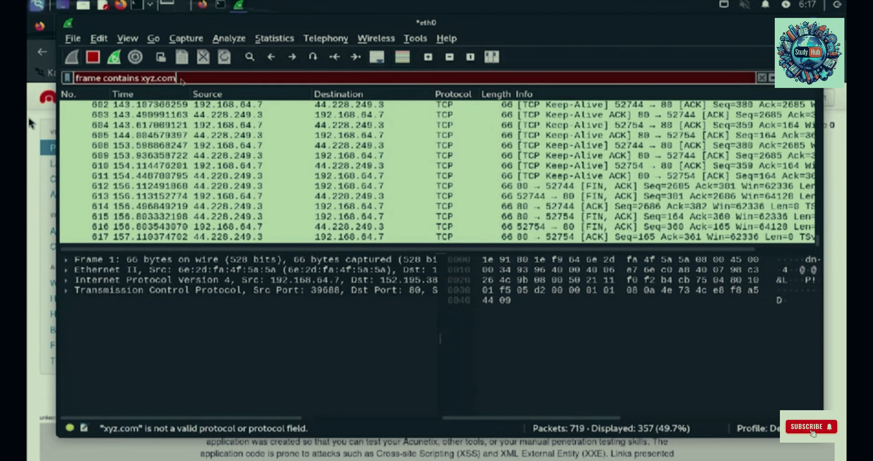
pyautogui.write('"')
pyautogui.press('Left')
pyautogui.press('Left')
pyautogui.press('Left')
pyautogui.press('Left')
pyautogui.press('Left')
pyautogui.press('Left')
pyautogui.press('Left')
pyautogui.press('Left')
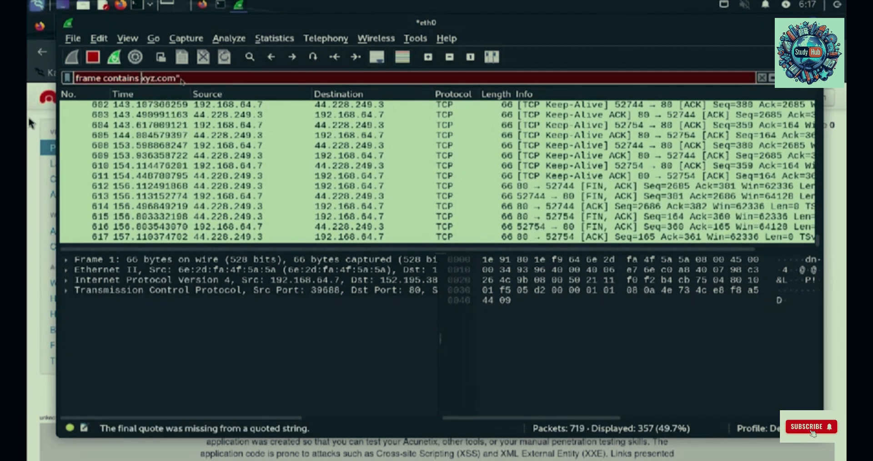
pyautogui.write('"')
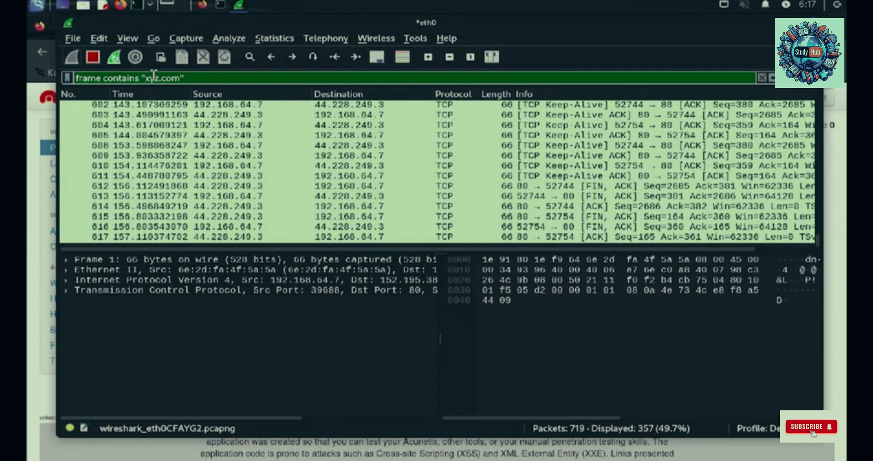
# Change the domain in the filter to vulnweb.com, uncovering the browser's address for reference, and apply the filter
pyautogui.doubleClick(154, 76)
pyautogui.moveTo(413, 28); pyautogui.dragTo(406, 73)
pyautogui.write('vulnwe')
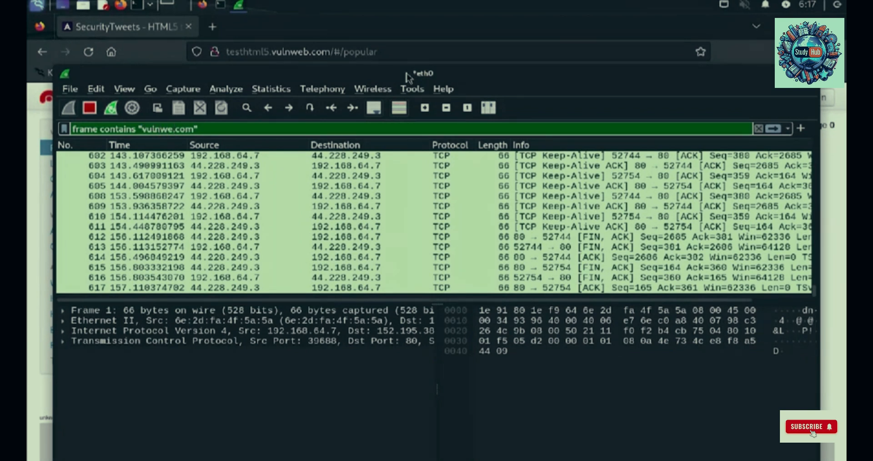
pyautogui.write('b')
pyautogui.click(774, 129)
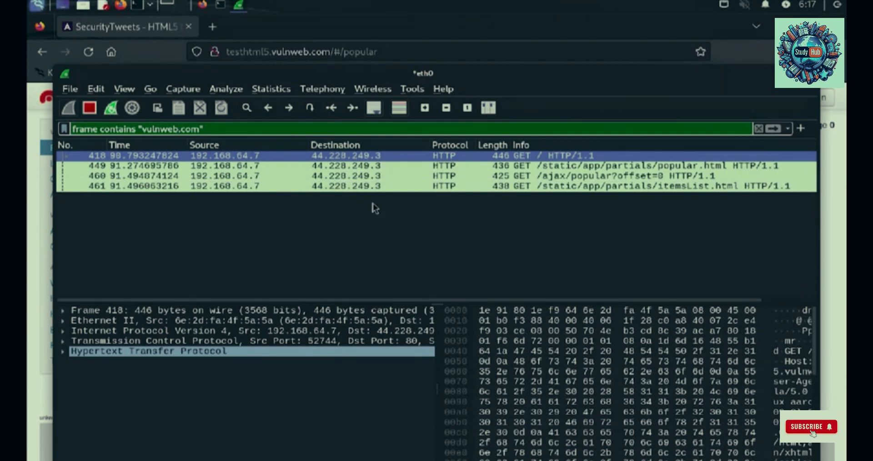
# Stop the capture and save it in pcapng format as vulnweb in /home/kali
pyautogui.click(90, 108)
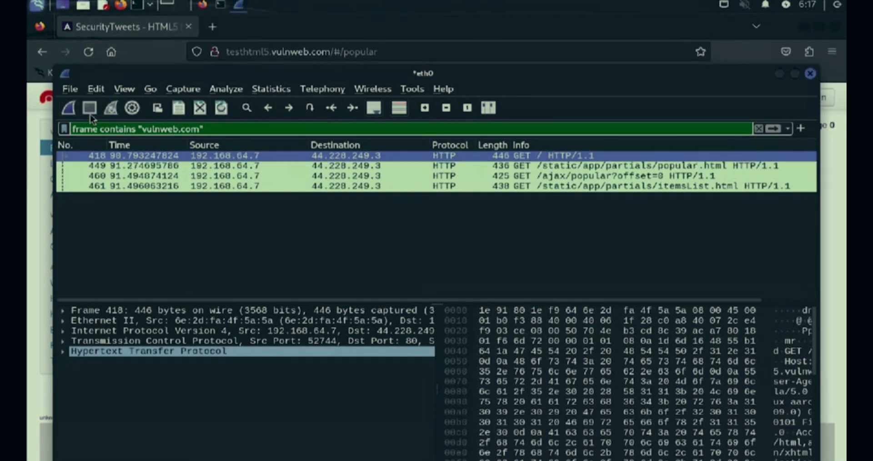
pyautogui.click(179, 118)
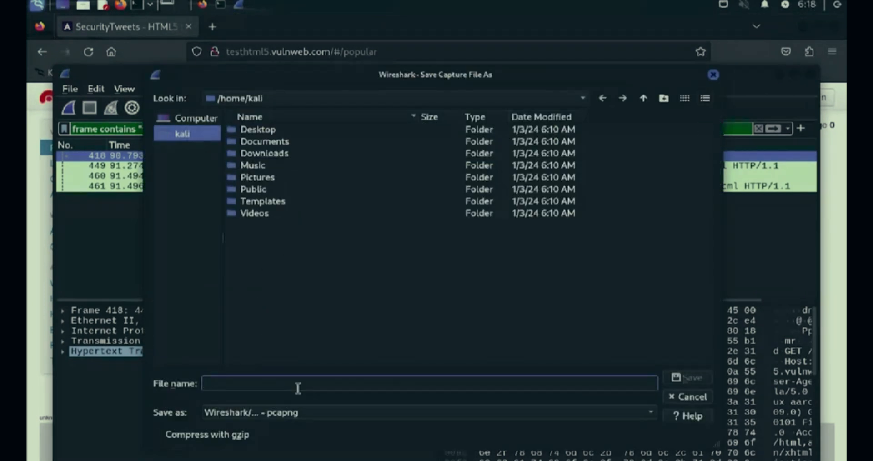
pyautogui.write('vul')
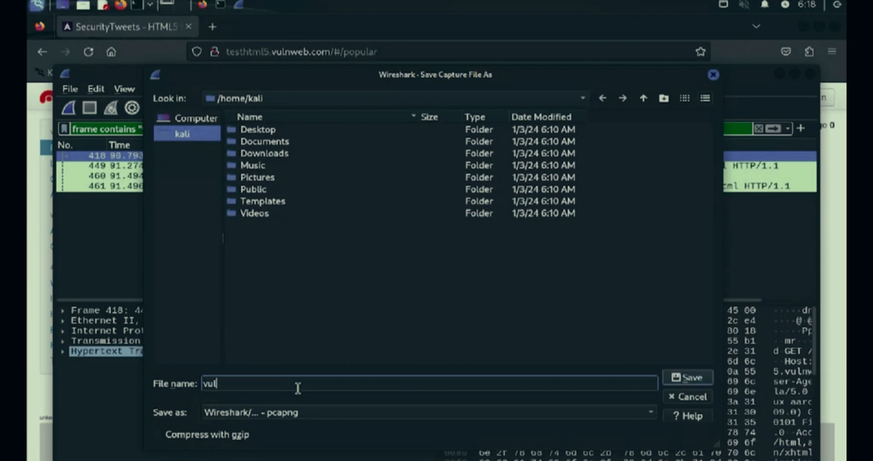
pyautogui.write('nweb.c')
pyautogui.press('BackSpace')
pyautogui.press('BackSpace')
pyautogui.click(681, 379)
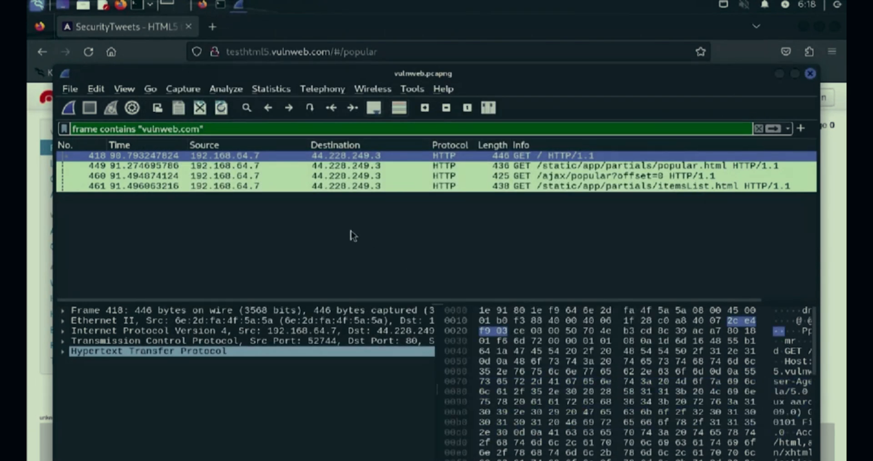
# Open packet 449 in its own window and examine its HTTP request URI, Host header and packet bytes
pyautogui.doubleClick(230, 167)
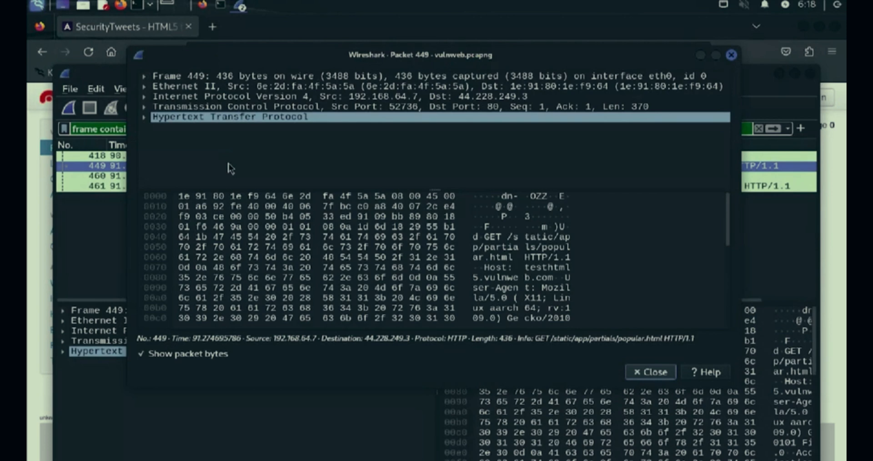
pyautogui.click(516, 245)
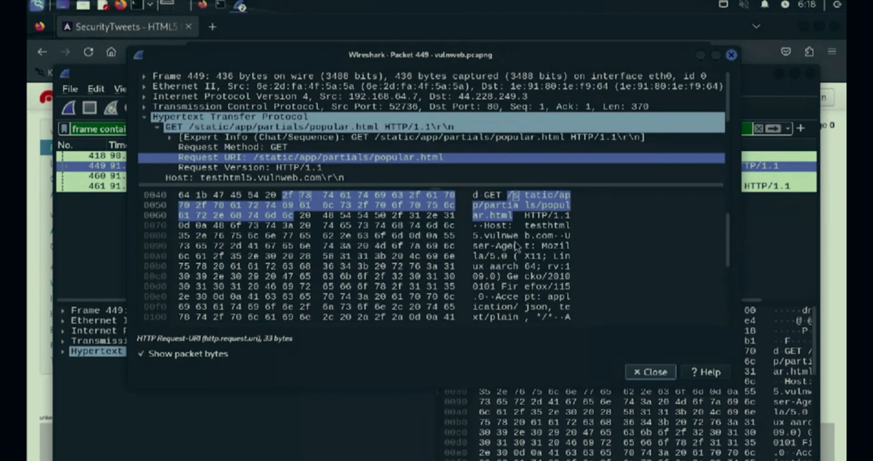
pyautogui.click(516, 243)
pyautogui.scroll(-4, 687, 254)
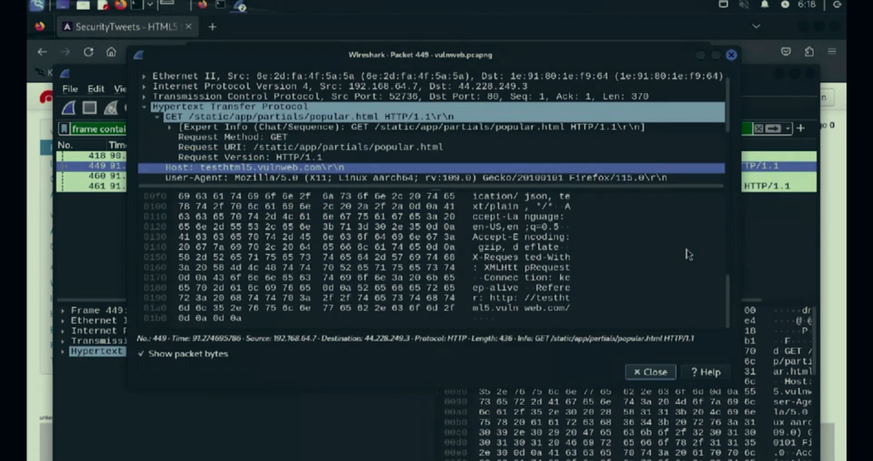
# Collapse the Hypertext Transfer Protocol details and expand Ethernet II to view its destination, source and type fields
pyautogui.scroll(5, 688, 253)
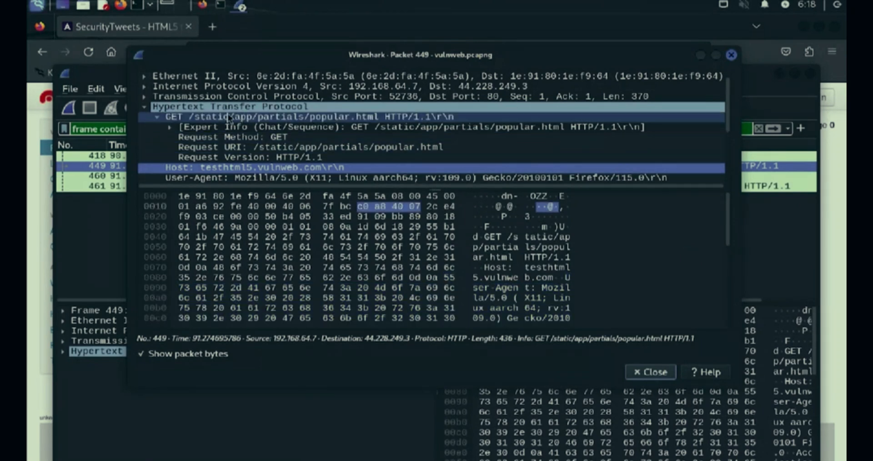
pyautogui.click(145, 107)
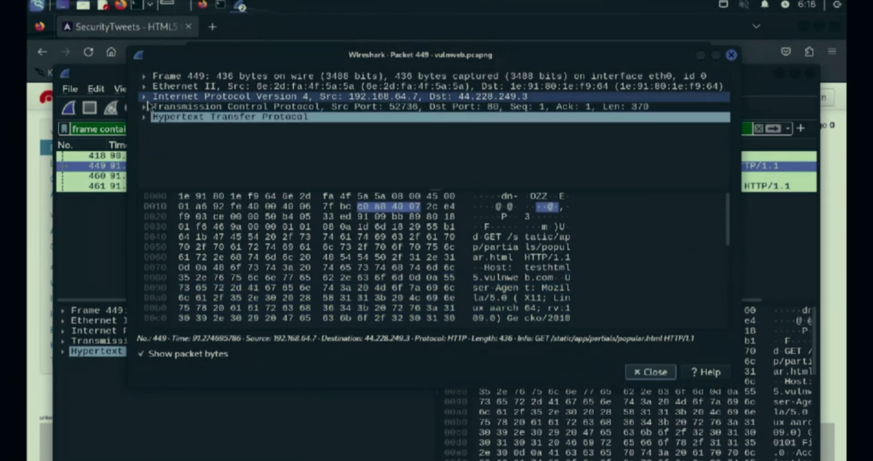
pyautogui.click(145, 87)
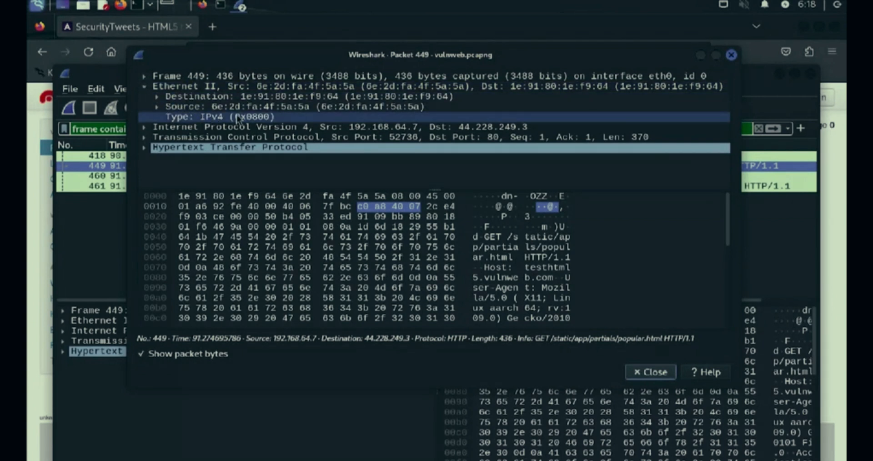
# Expand Internet Protocol Version 4 and examine its header fields, from version and header length through the source and destination addresses
pyautogui.click(147, 128)
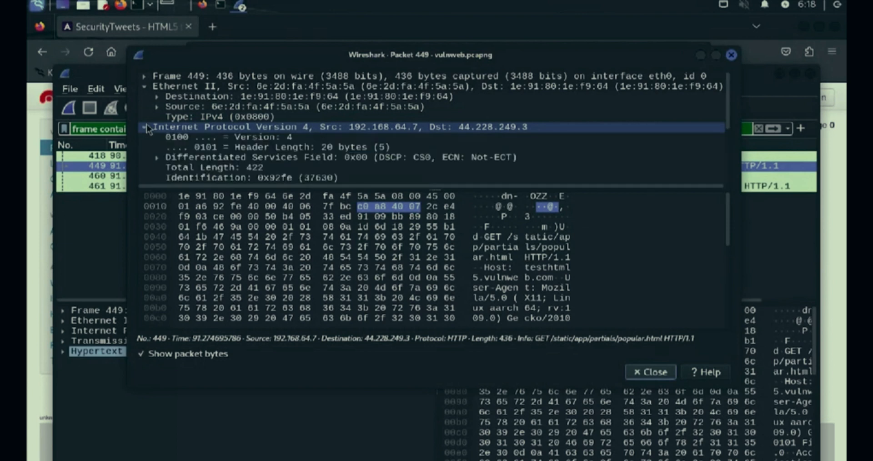
pyautogui.scroll(-2, 178, 135)
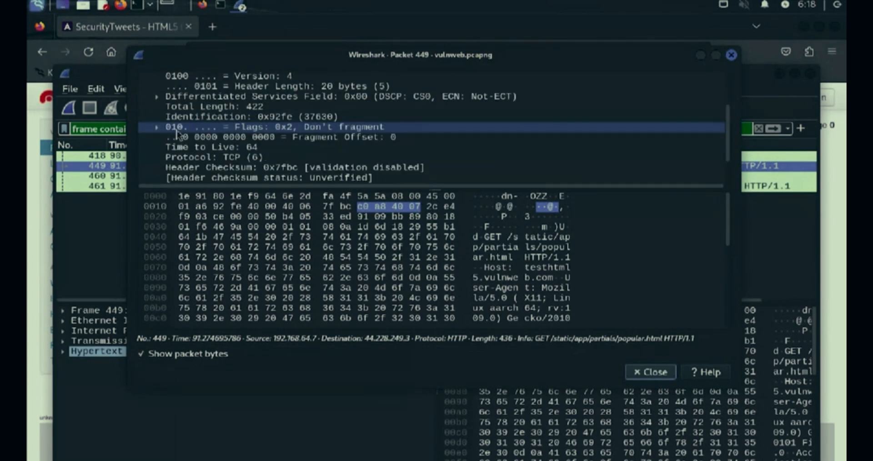
pyautogui.scroll(1, 180, 139)
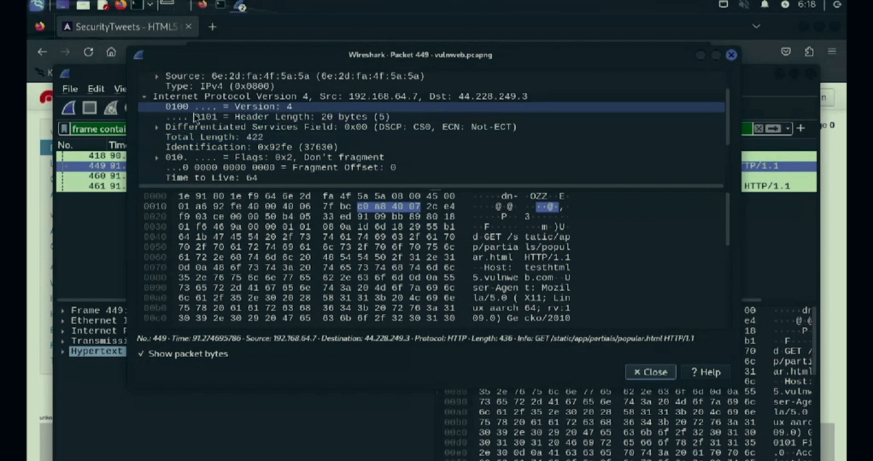
pyautogui.scroll(1, 198, 136)
pyautogui.scroll(-3, 199, 137)
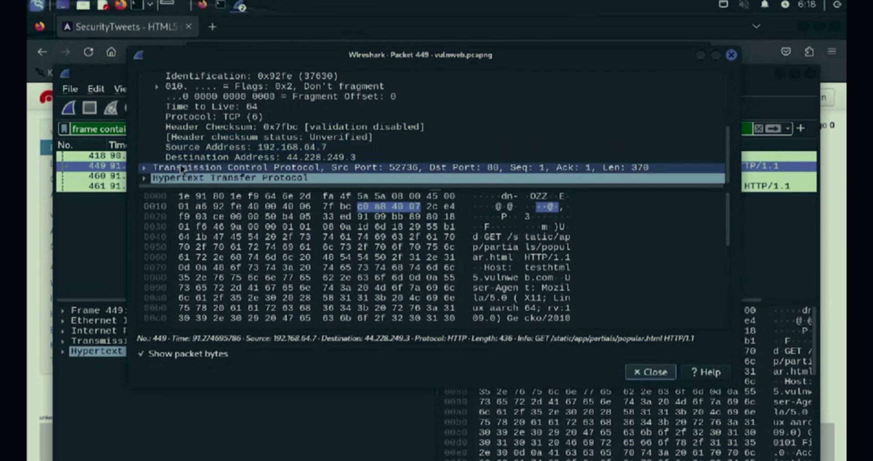
# Expand Transmission Control Protocol and examine its ports, sequence and acknowledgment numbers, flags, window size, checksum and payload fields
pyautogui.click(151, 168)
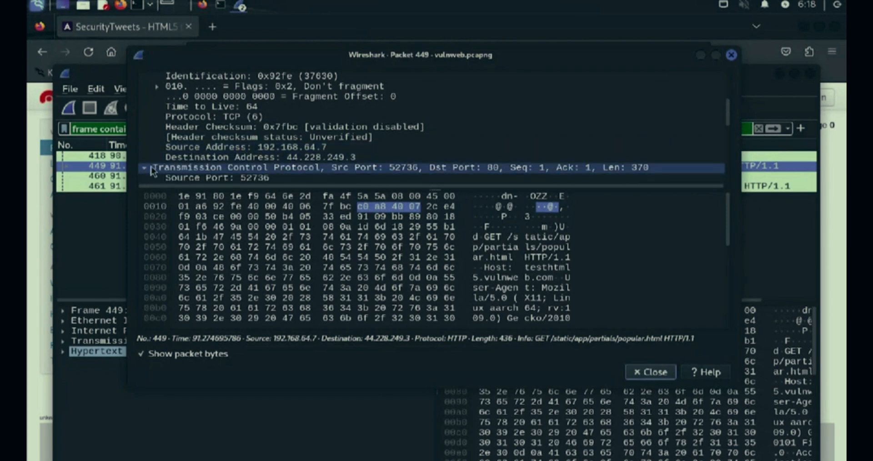
pyautogui.scroll(-1, 150, 172)
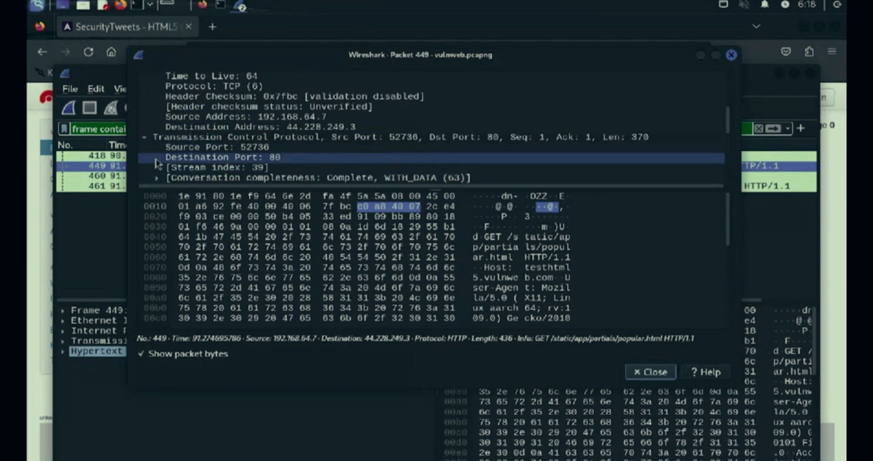
pyautogui.scroll(-1, 181, 159)
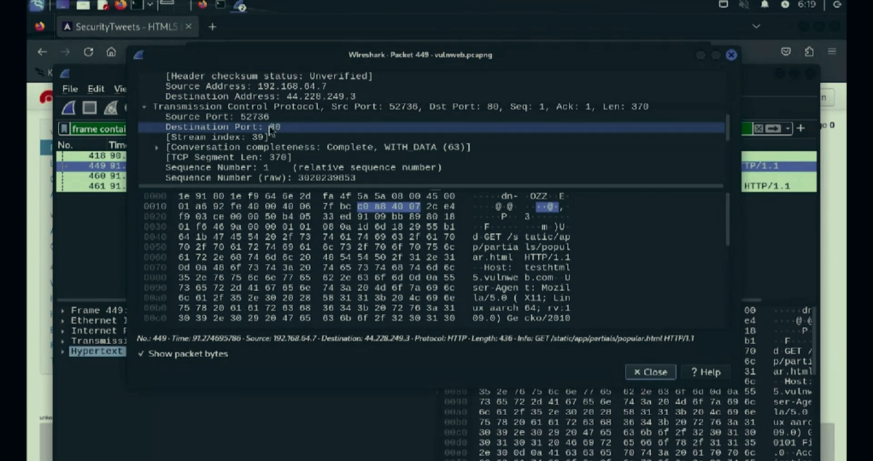
pyautogui.scroll(-1, 271, 131)
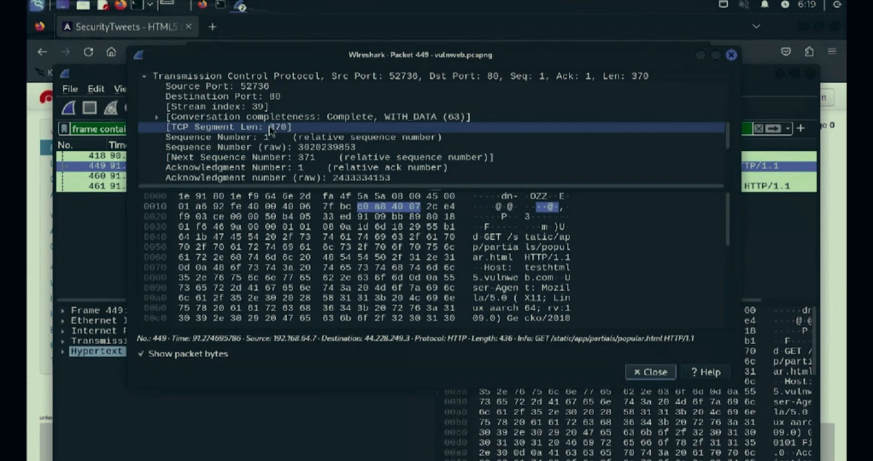
pyautogui.scroll(-1, 270, 130)
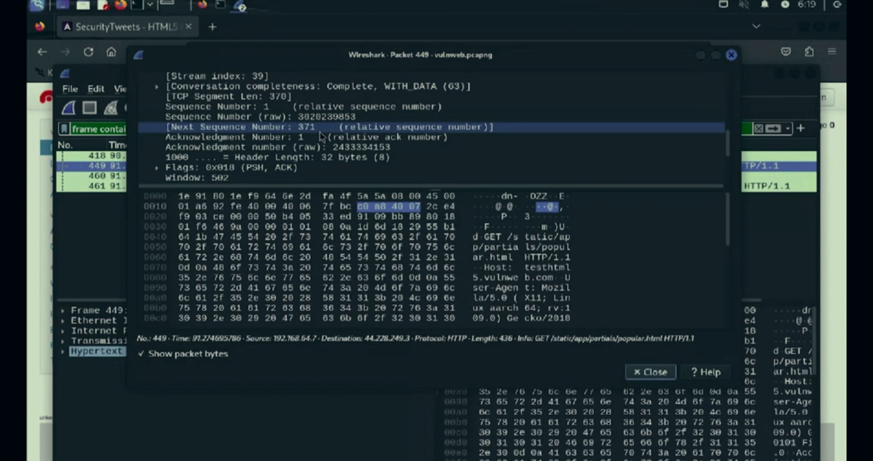
pyautogui.scroll(-2, 321, 136)
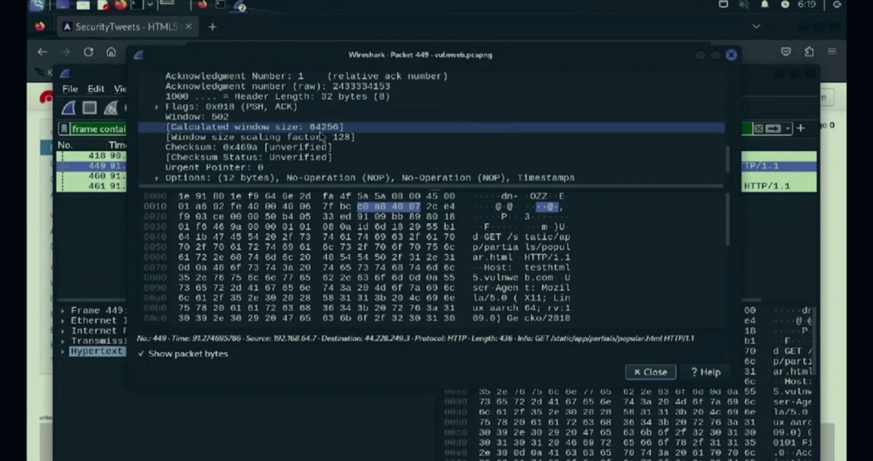
pyautogui.scroll(-2, 250, 95)
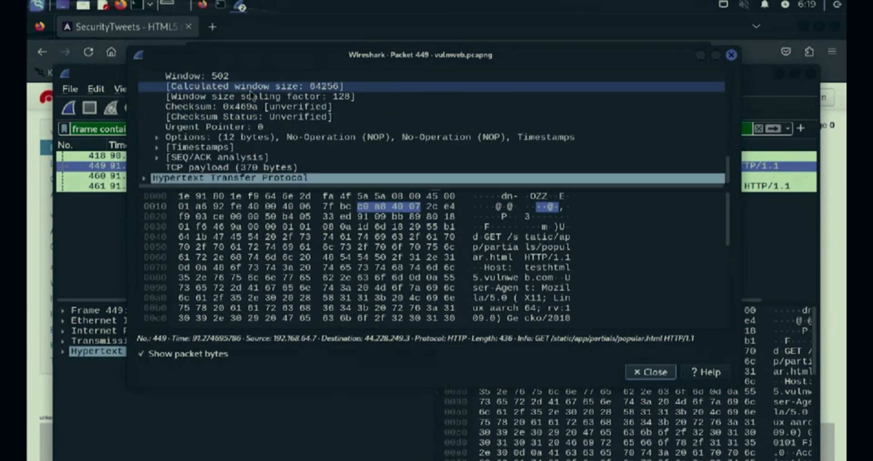